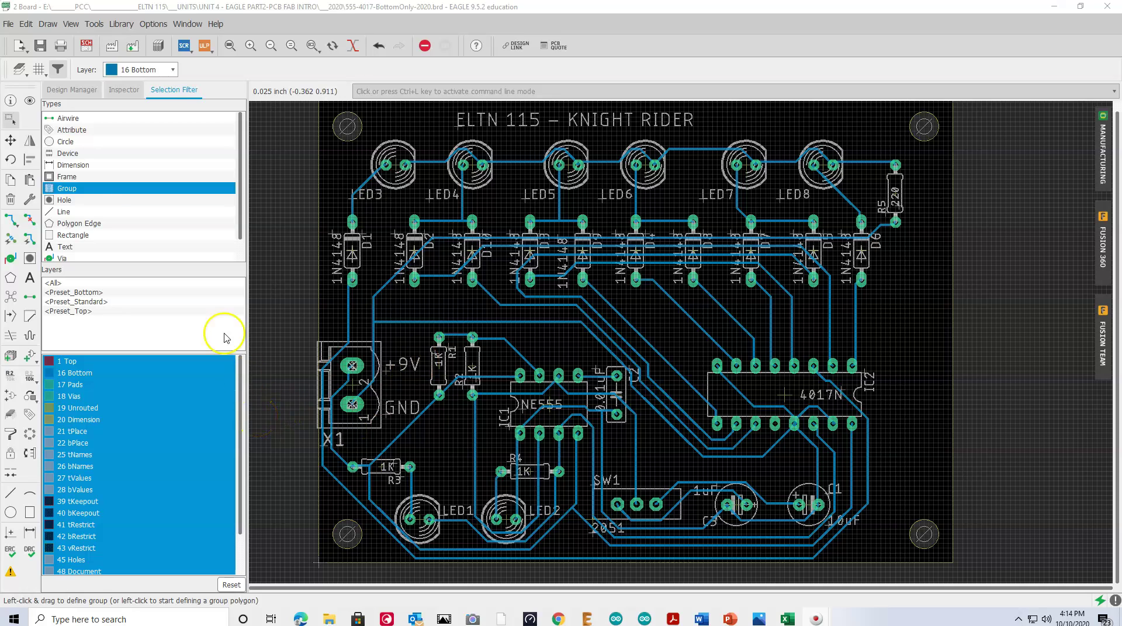
- Run ERC on the 555-4017 schematic and review its 0 errors and 11 warnings
click(87, 46)
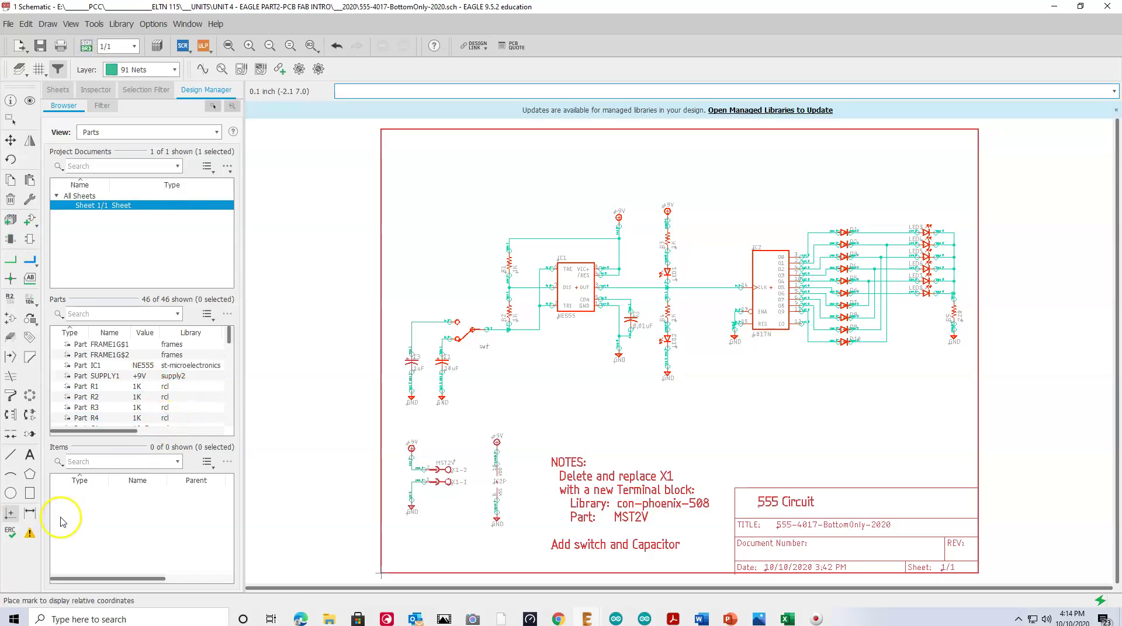
click(8, 535)
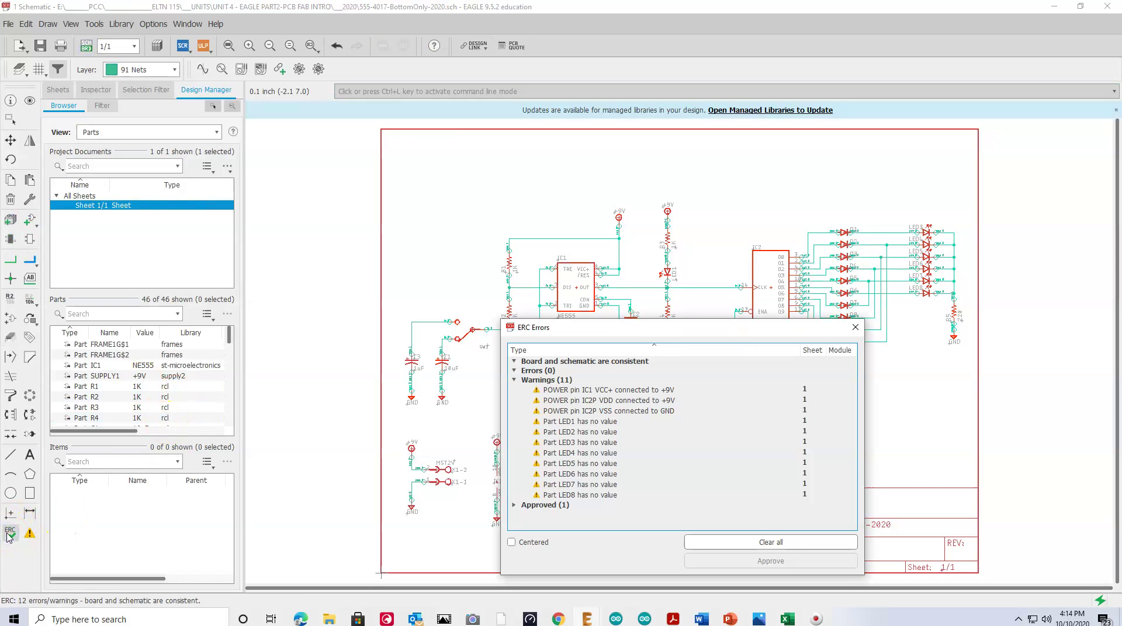
click(856, 327)
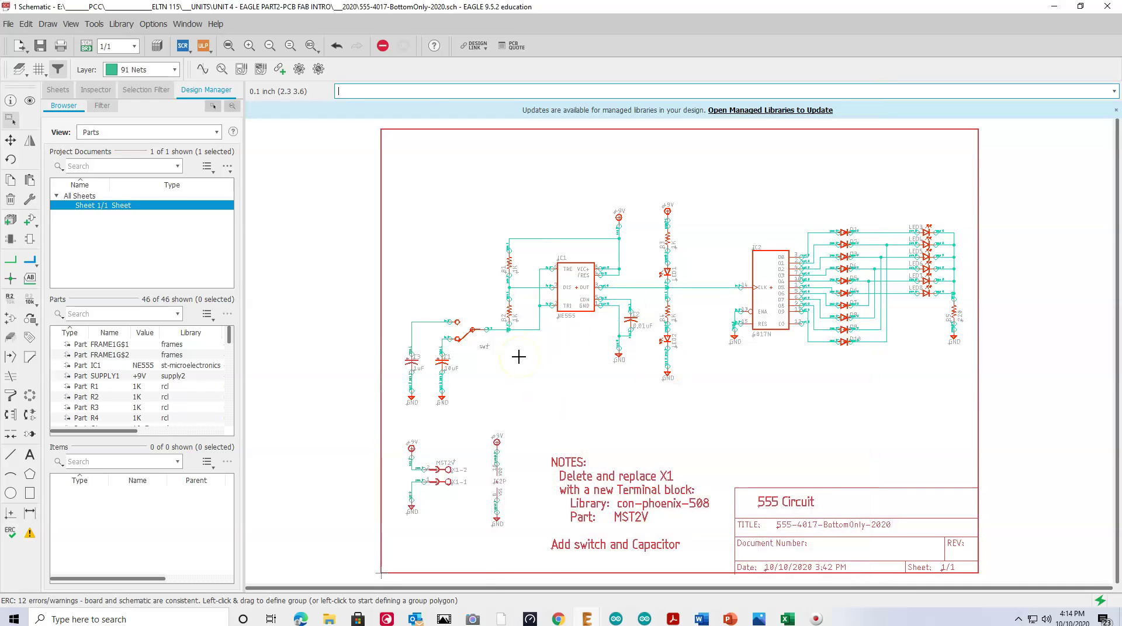
click(535, 360)
click(616, 304)
click(726, 326)
click(747, 346)
click(62, 140)
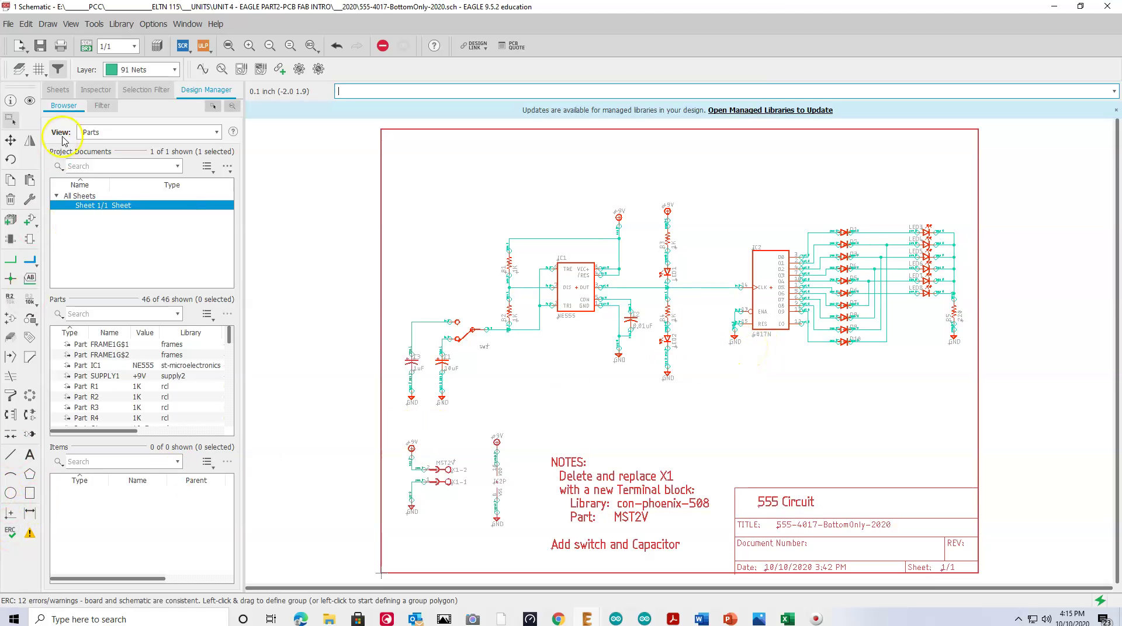
- Open the board's DRC dialog with the Othermill 1/32" rules and centre it on screen
click(85, 46)
click(31, 551)
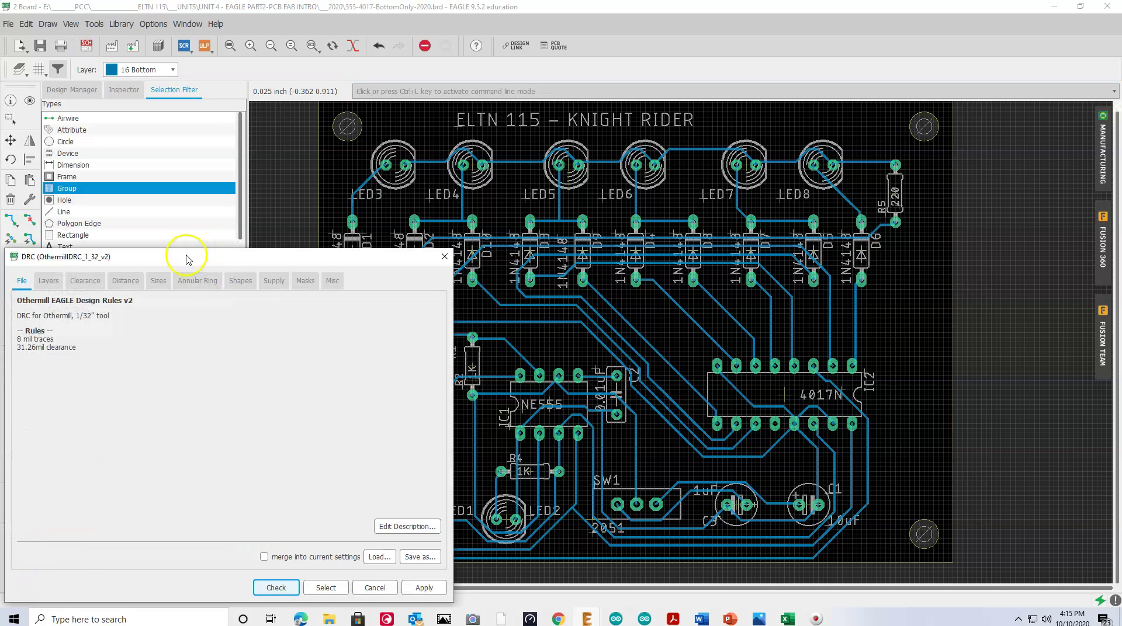
drag(183, 257, 510, 190)
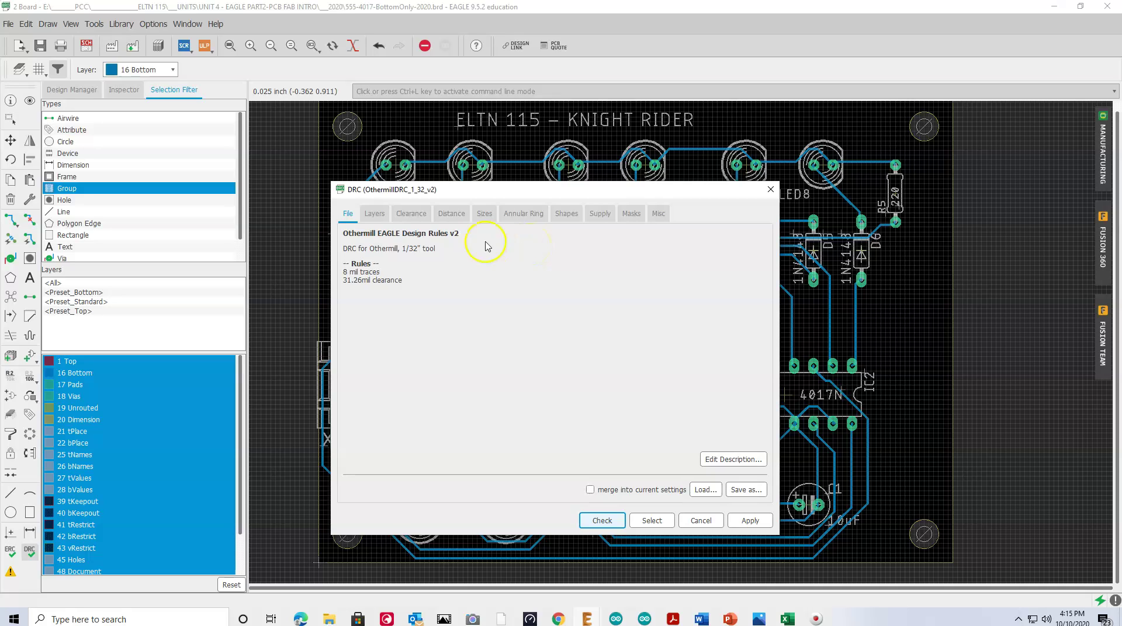
- View the Layers tab, then the Clearance tab's via-to-wire value of 0.794003125mm
click(374, 214)
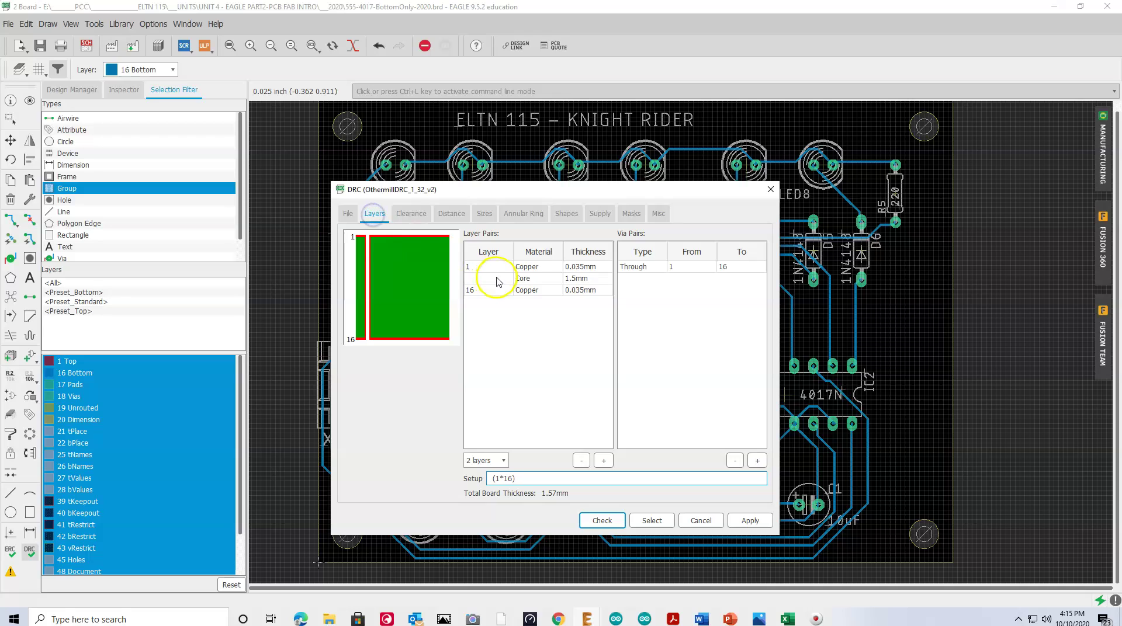
click(409, 214)
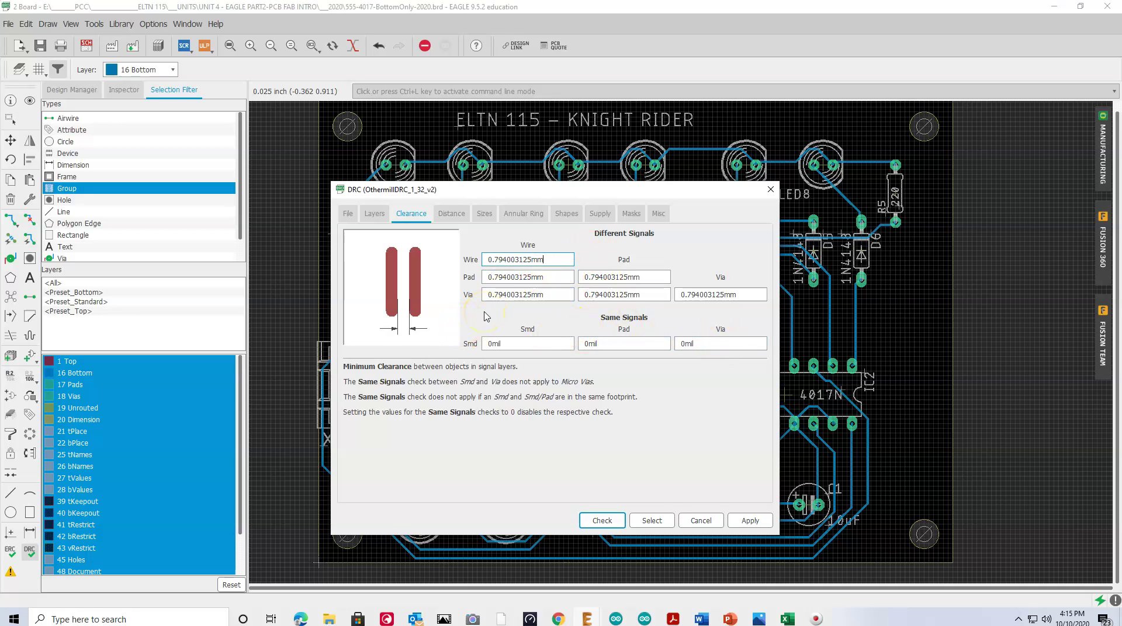
click(524, 296)
- Check each wire, pad and via clearance field, all at 0.794003125mm
click(493, 277)
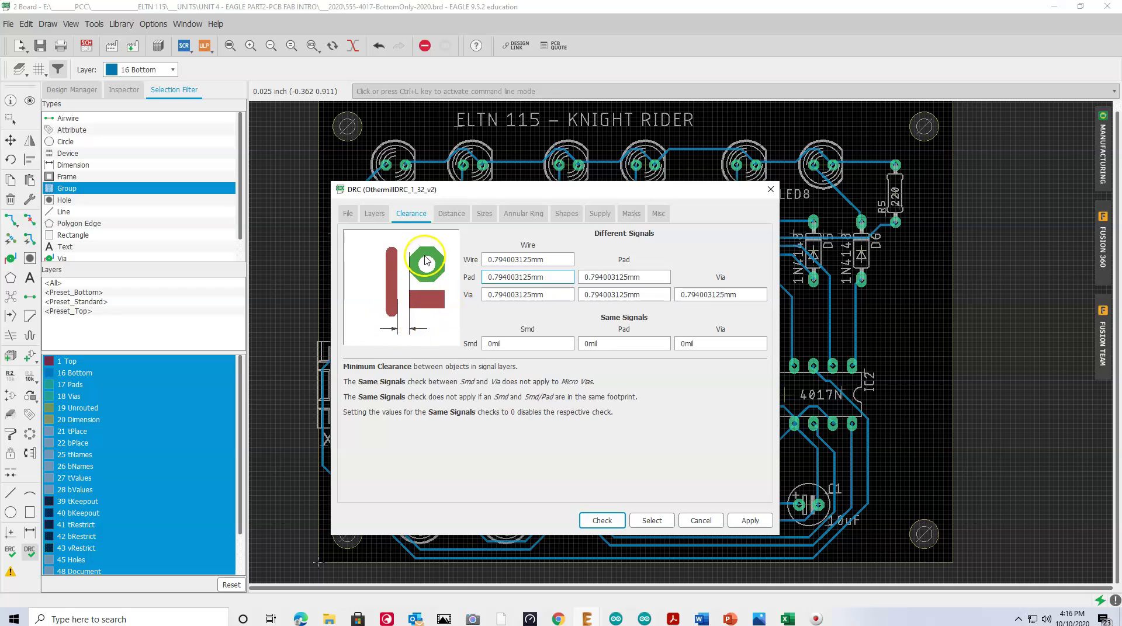
key(Tab)
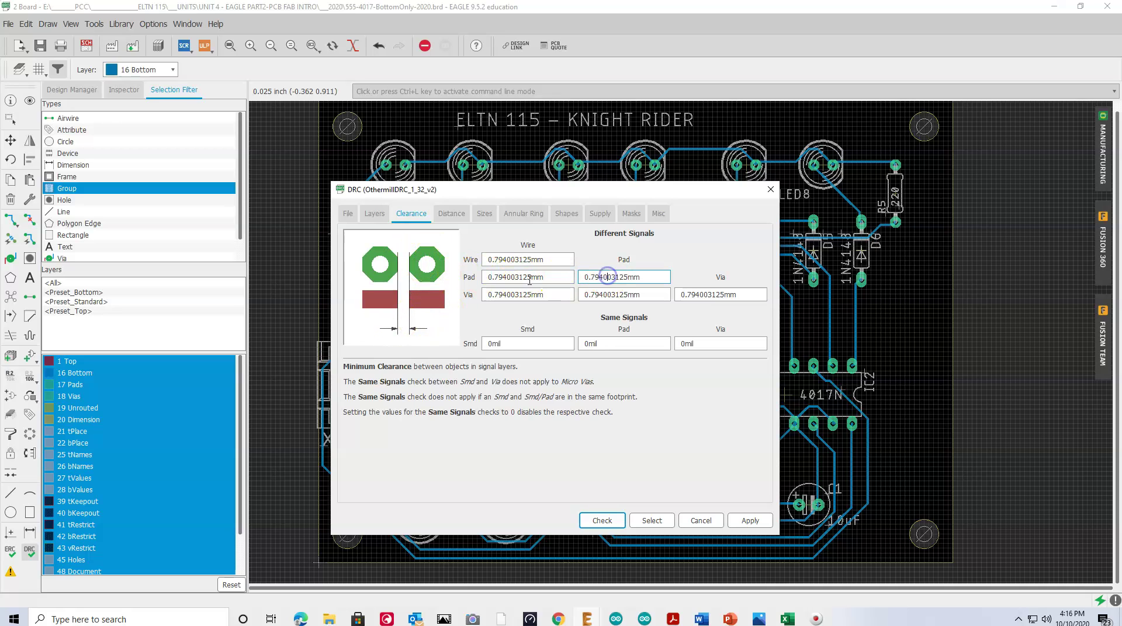
key(Tab)
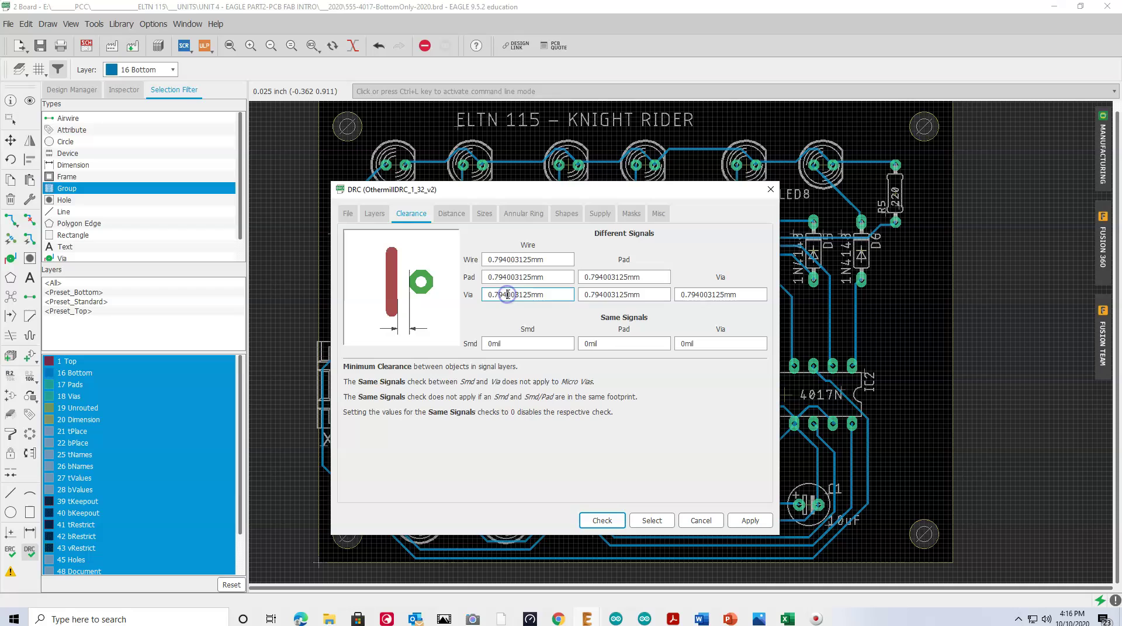
click(607, 295)
click(696, 298)
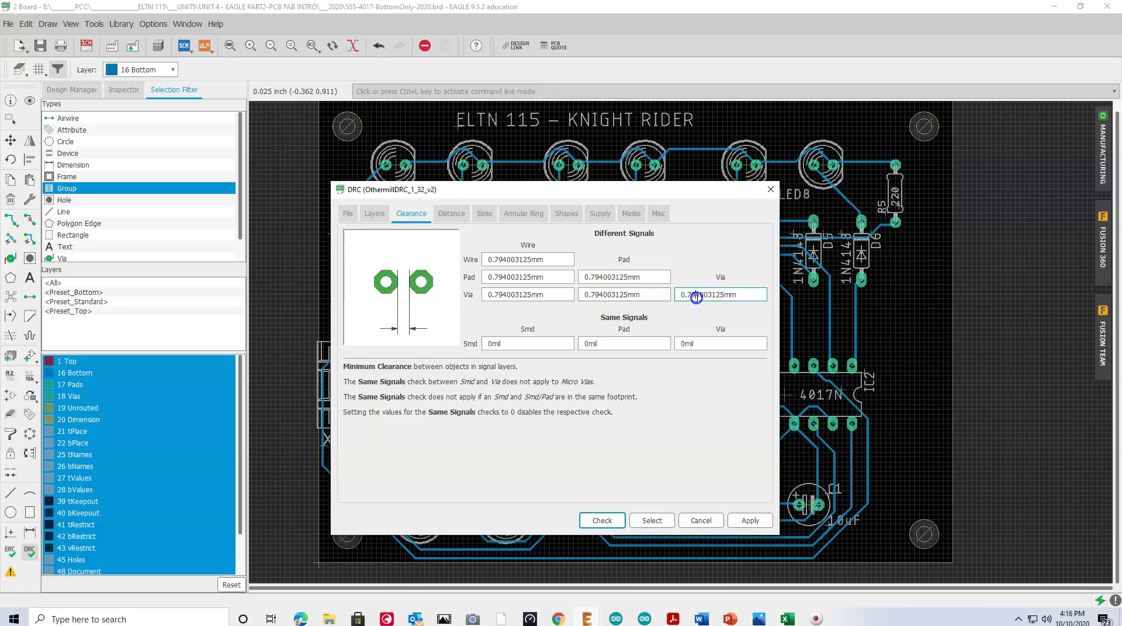
click(505, 259)
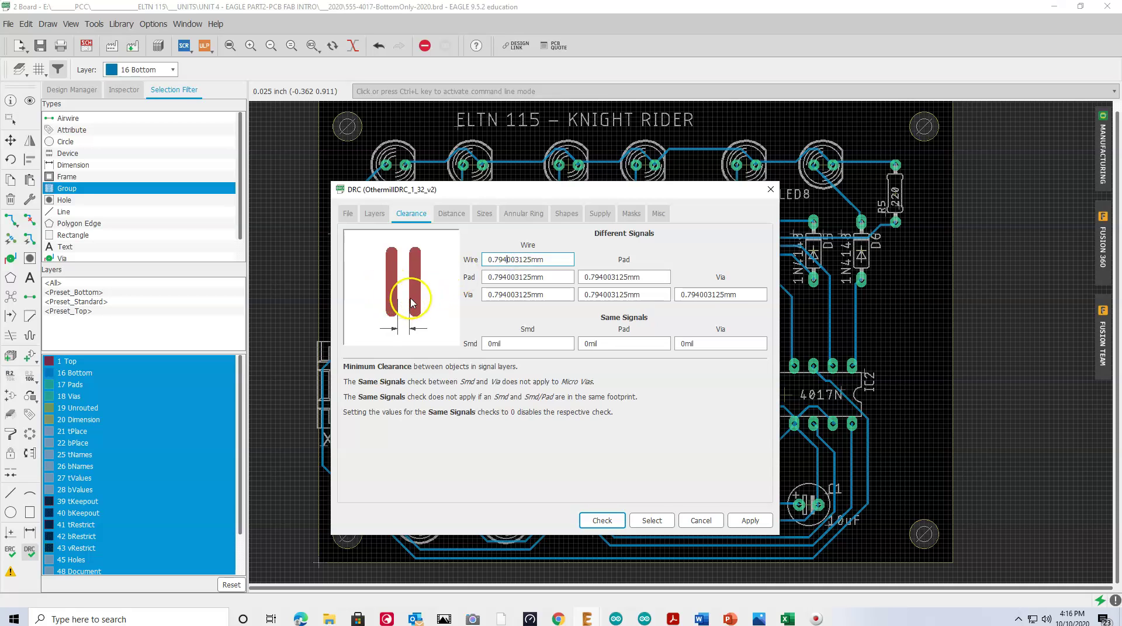
click(515, 277)
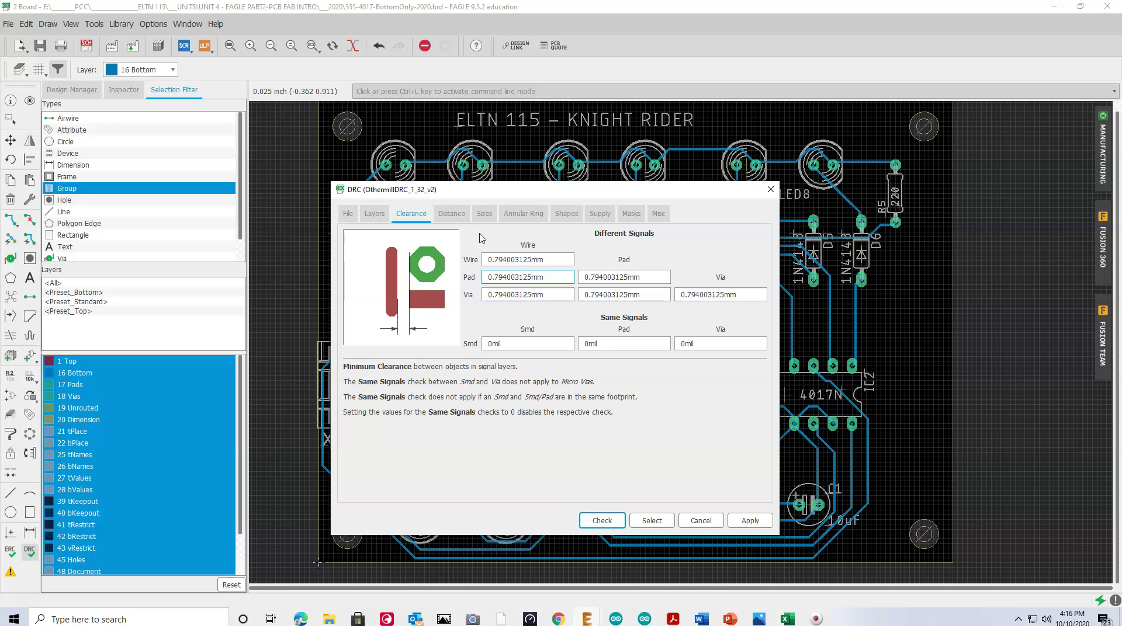
- Glance back over the File and Layers tabs, then cancel the DRC dialog unchanged
click(348, 214)
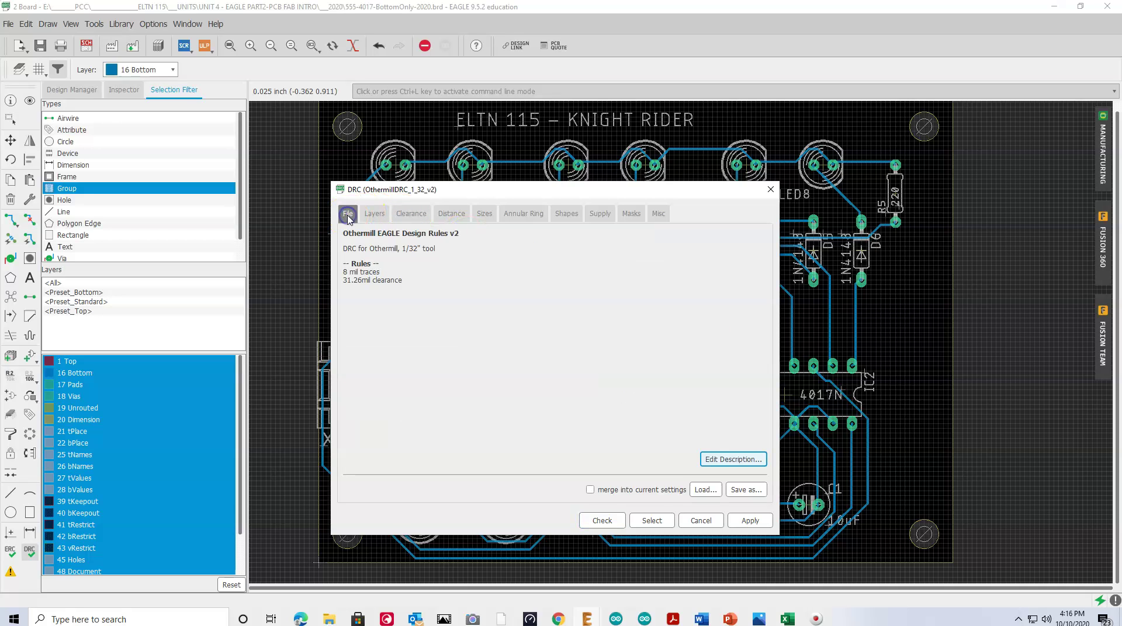
click(374, 213)
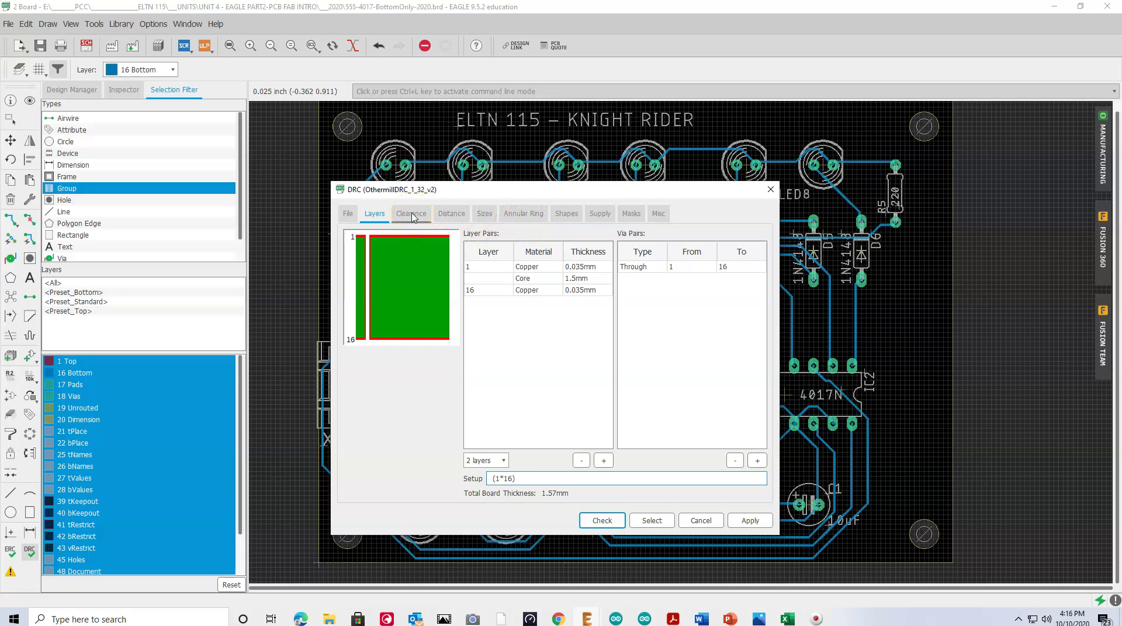
click(701, 521)
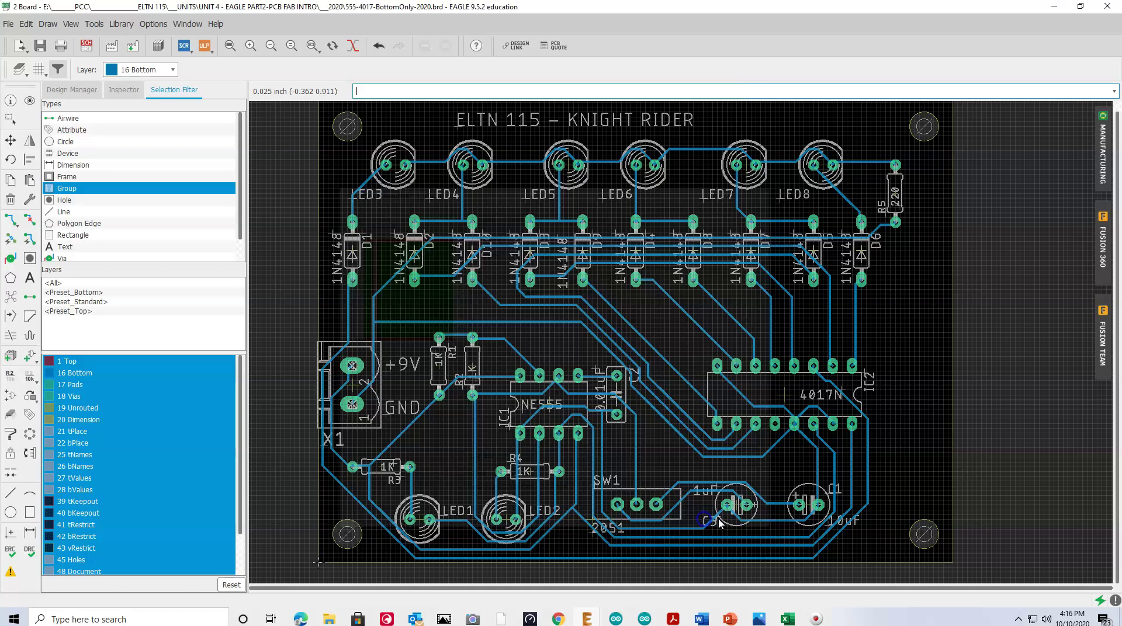
- Reopen DRC, apply the Othermill rules and run the check with no errors
click(29, 551)
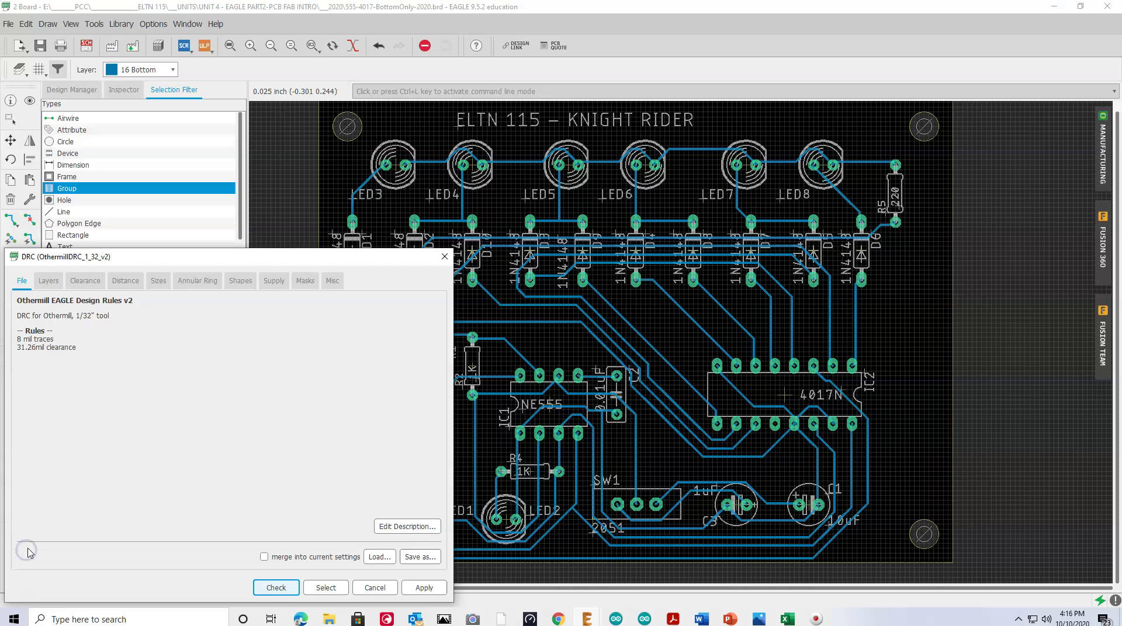
click(421, 592)
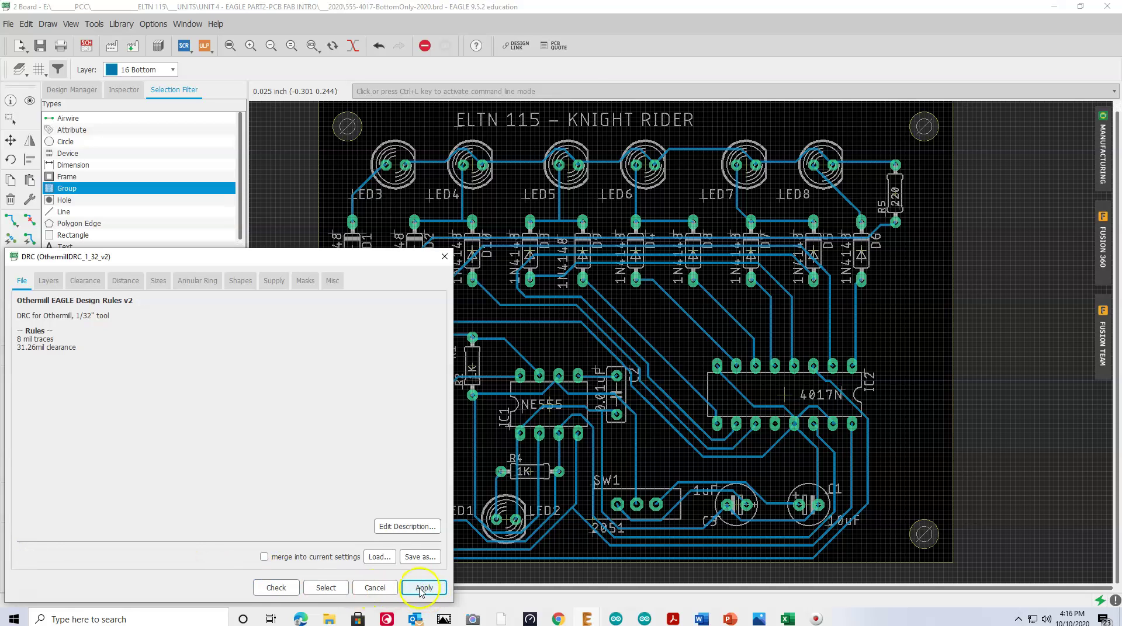
click(278, 588)
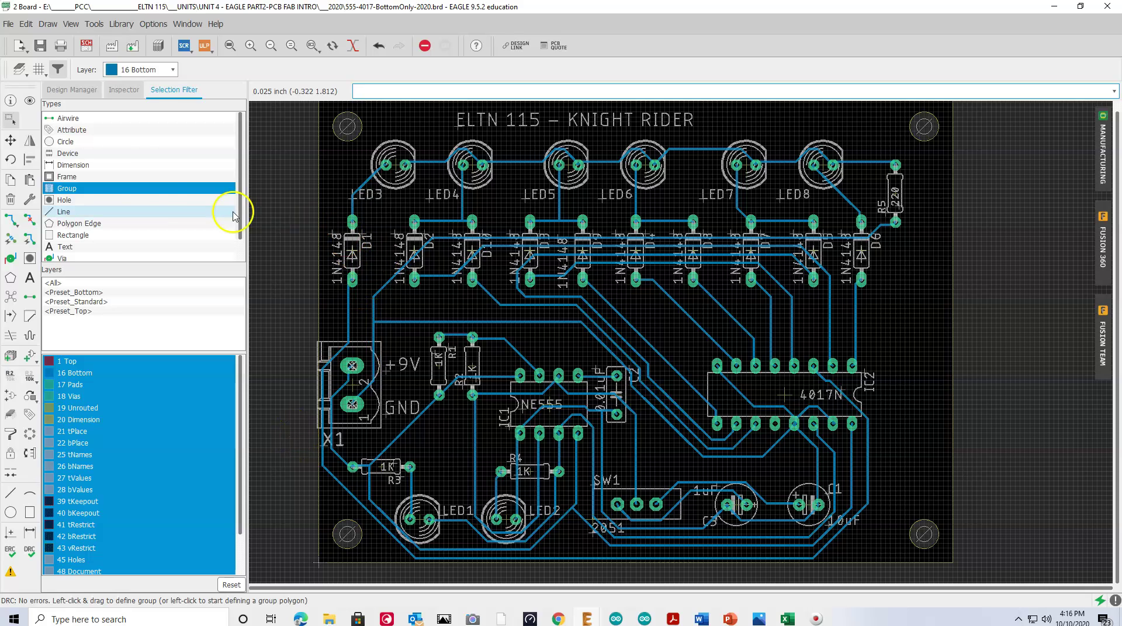
- Move diode D1 right so it sits on top of diode D2
click(12, 140)
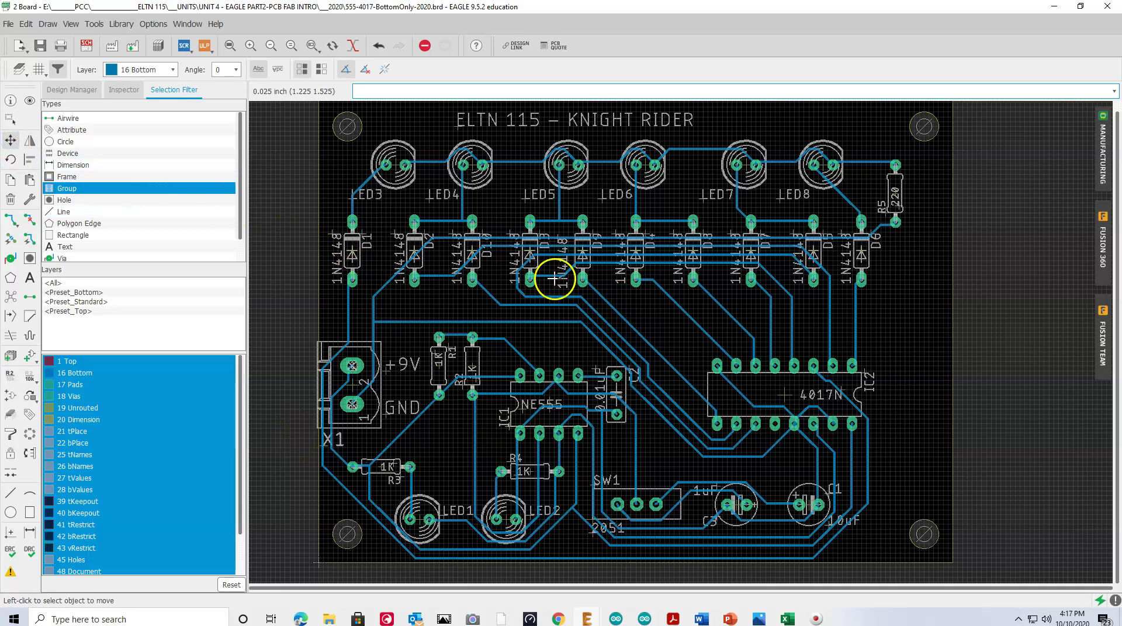
click(352, 253)
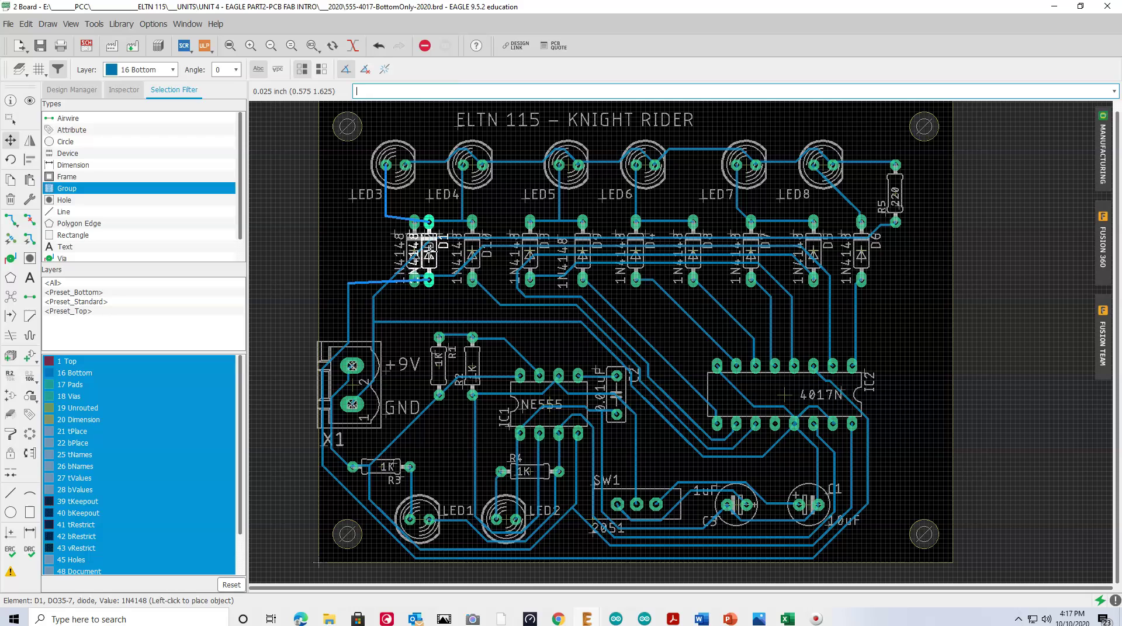
click(422, 224)
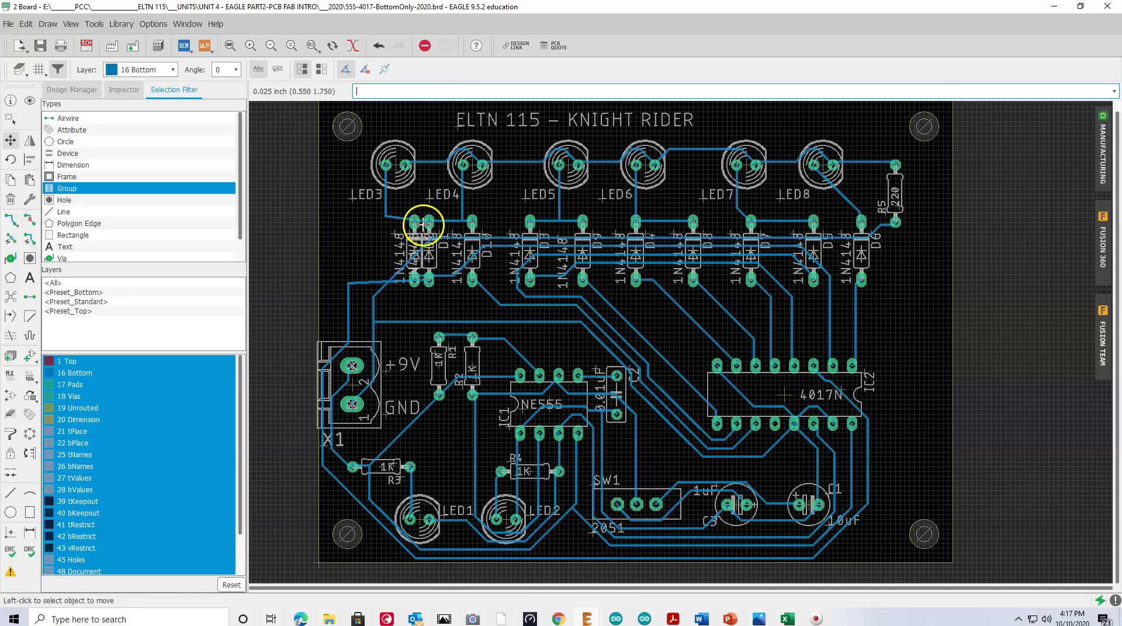
- Rerun the DRC and locate the first three of the 5 clearance errors on the board
click(29, 552)
click(276, 587)
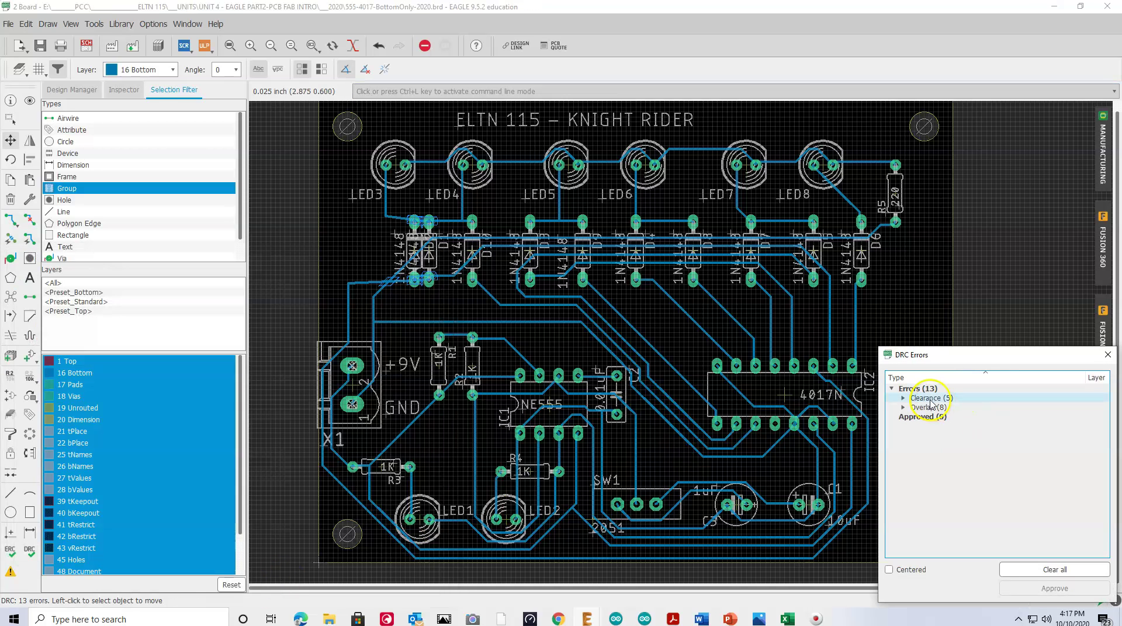
double_click(931, 400)
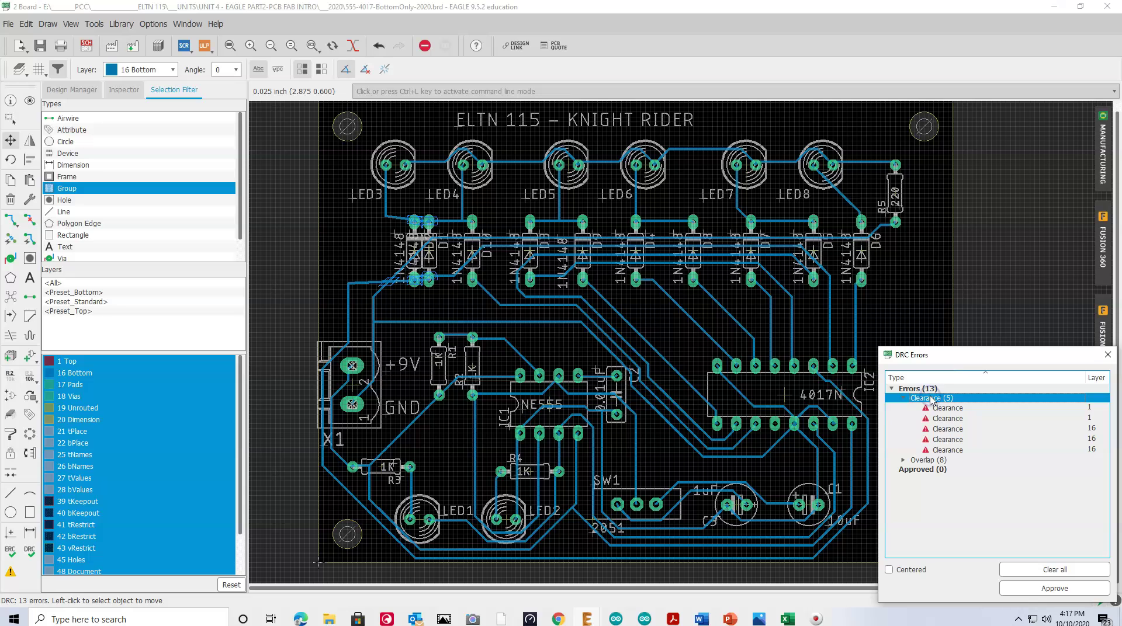
click(942, 409)
double_click(946, 418)
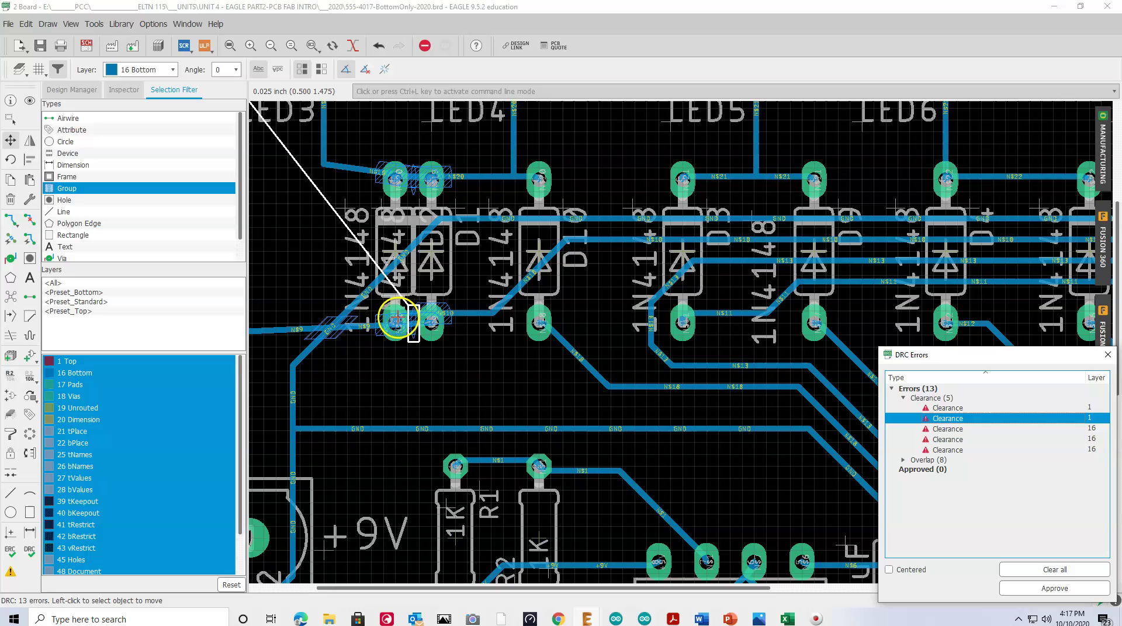
click(953, 428)
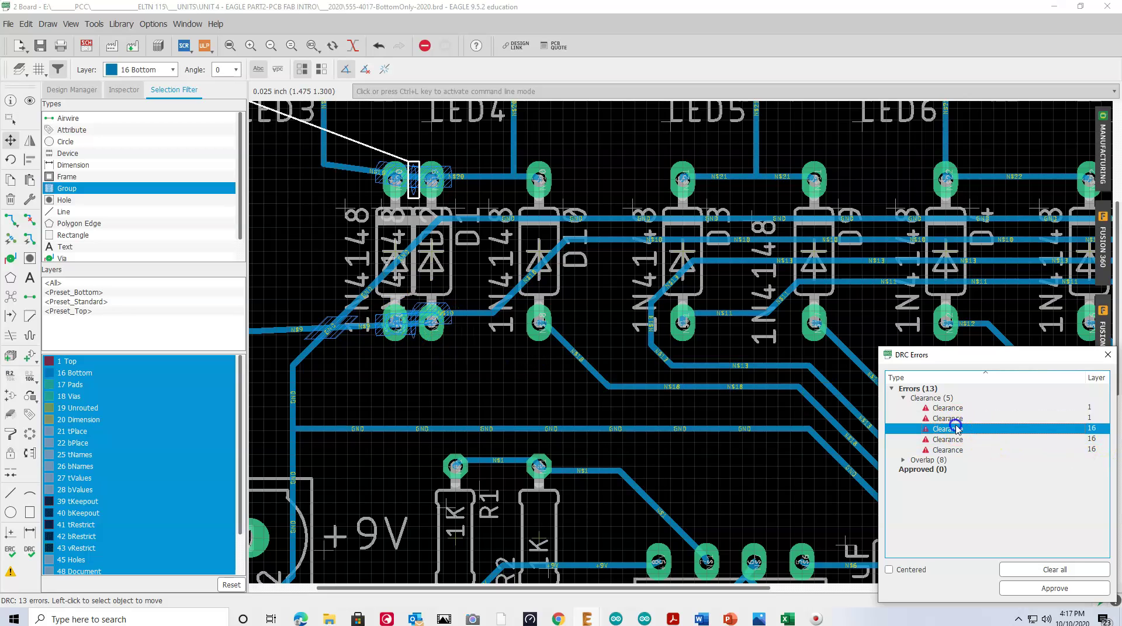
- Expand the 8 overlap errors, locate two where D1 crowds D2, and close the list
double_click(928, 462)
click(944, 469)
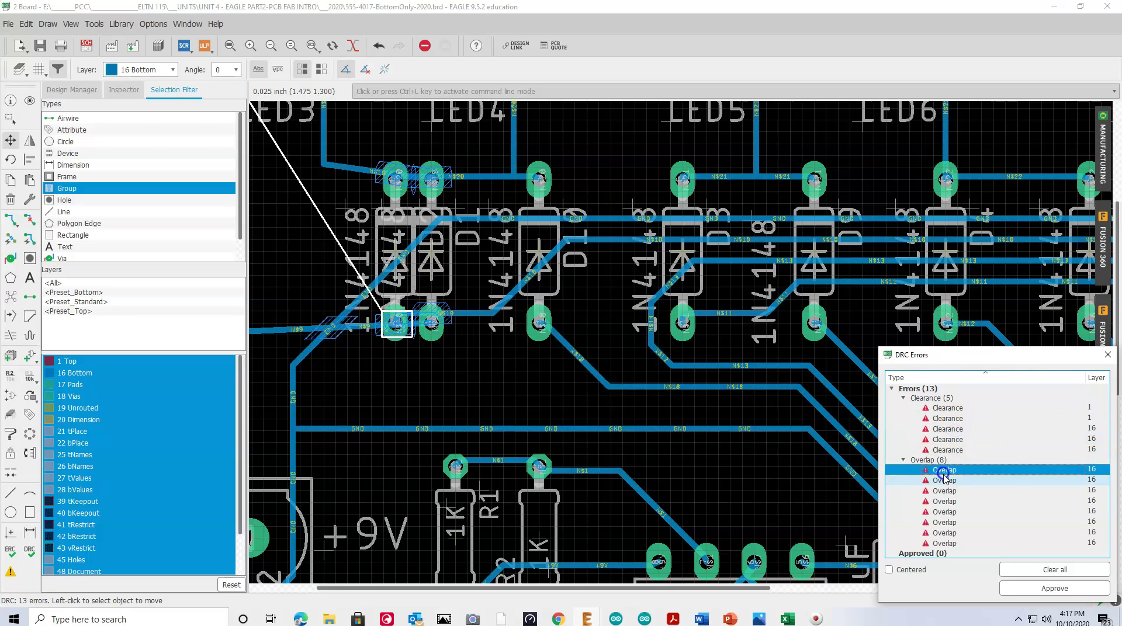
click(943, 490)
click(1108, 355)
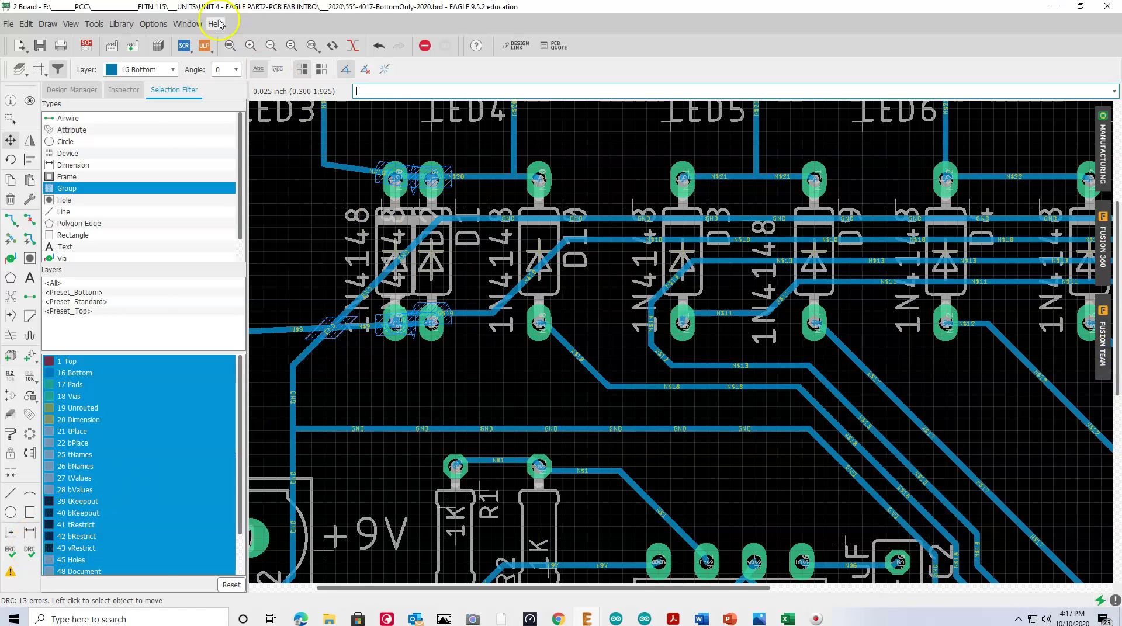
- Zoom to fit the whole board and undo D1's move so it no longer overlaps D2
click(231, 47)
key(ctrl+z)
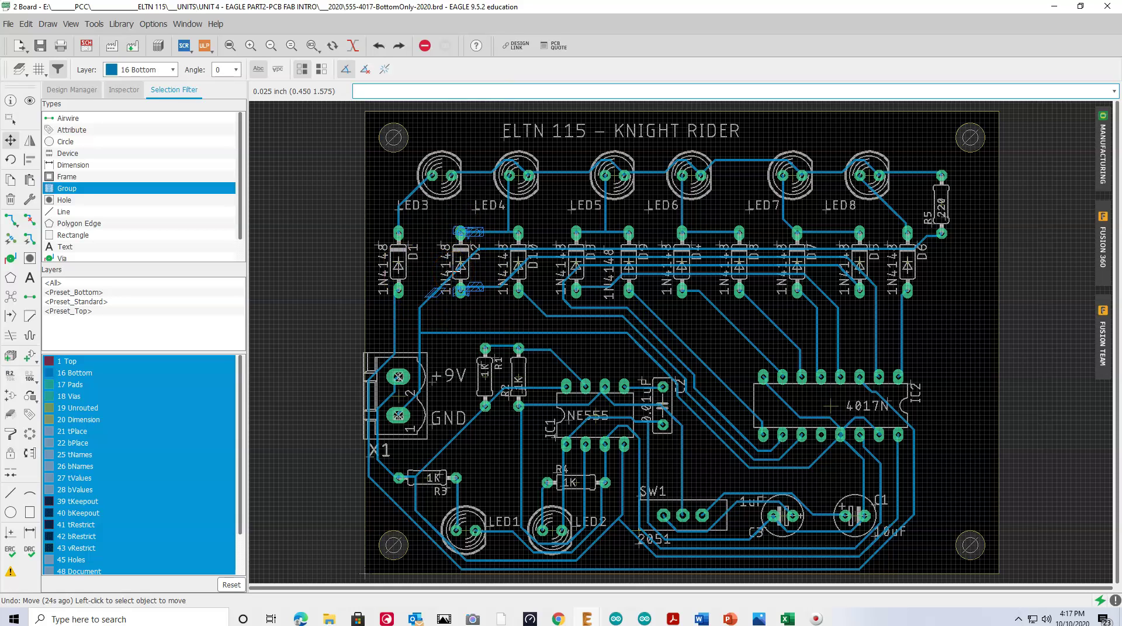
click(460, 264)
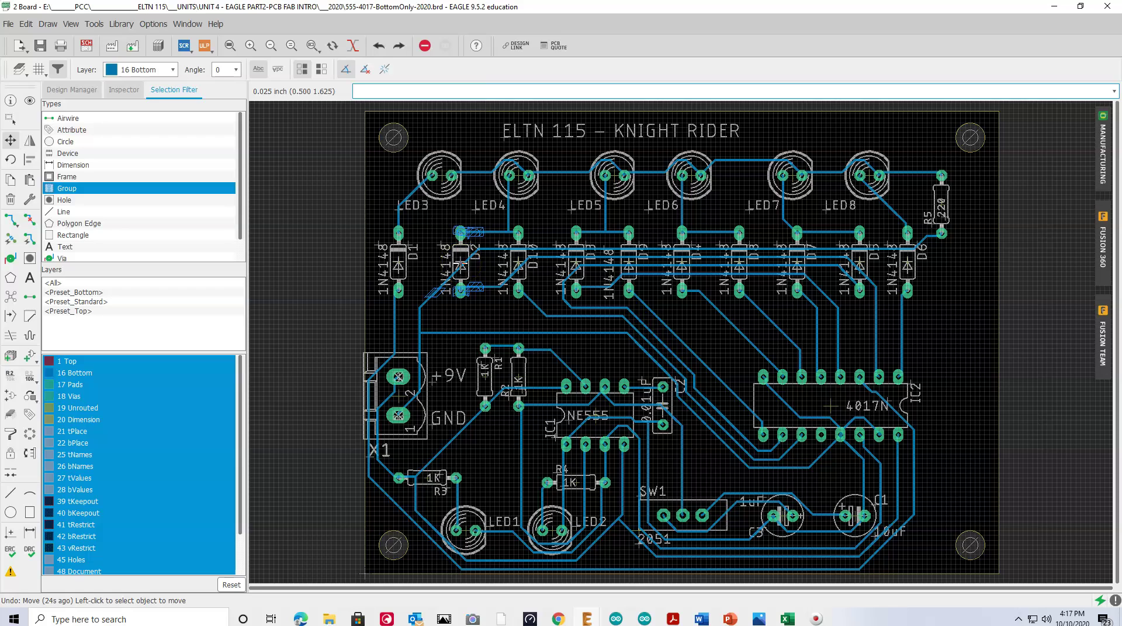